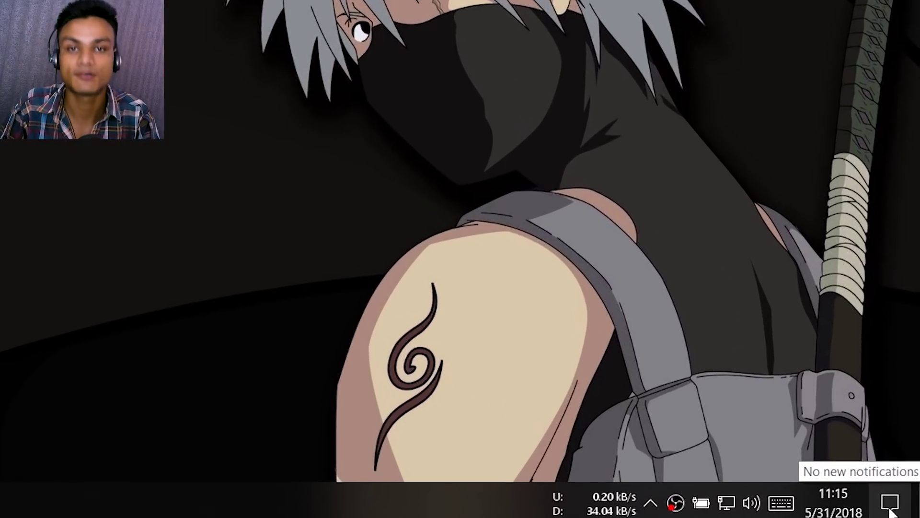
# Open the Projecting to this PC settings from the Connect options for wireless displays
pyautogui.click(889, 503)
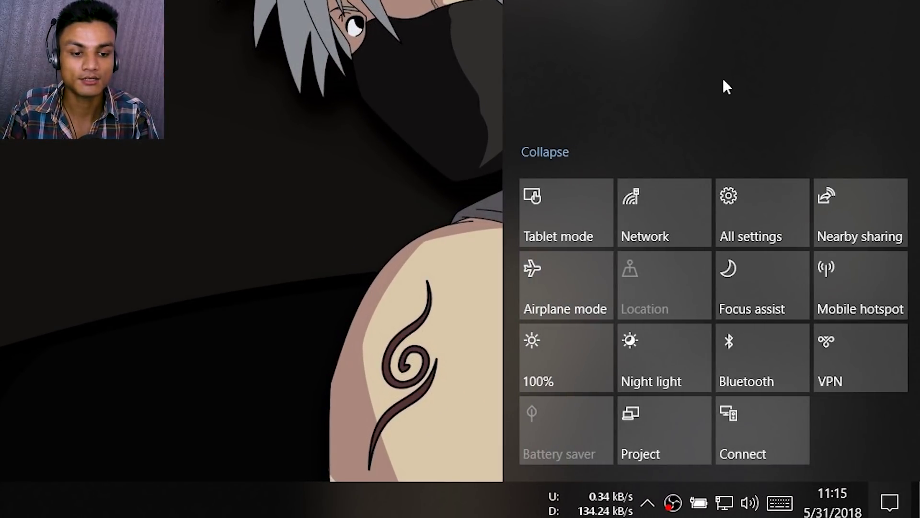
pyautogui.click(749, 424)
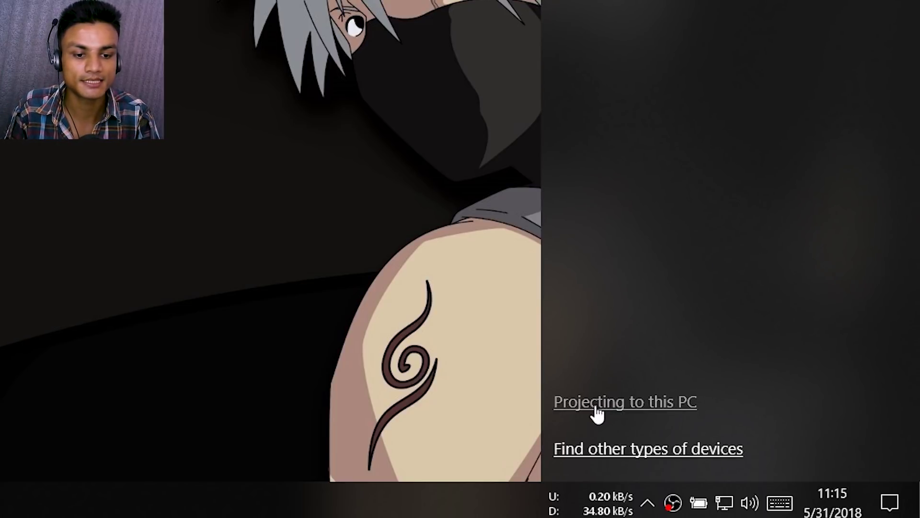
pyautogui.click(650, 405)
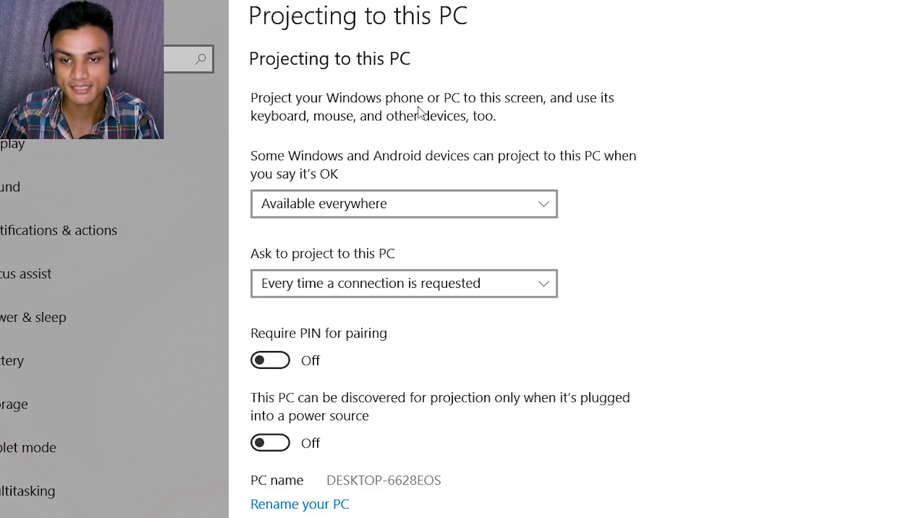
# Make the PC available everywhere for projection and have it ask every time a connection is requested
pyautogui.click(396, 201)
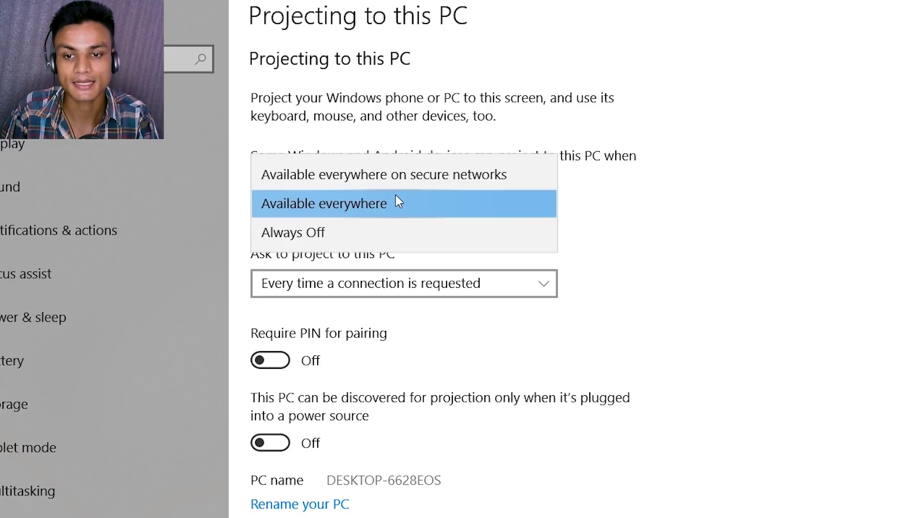
pyautogui.click(352, 226)
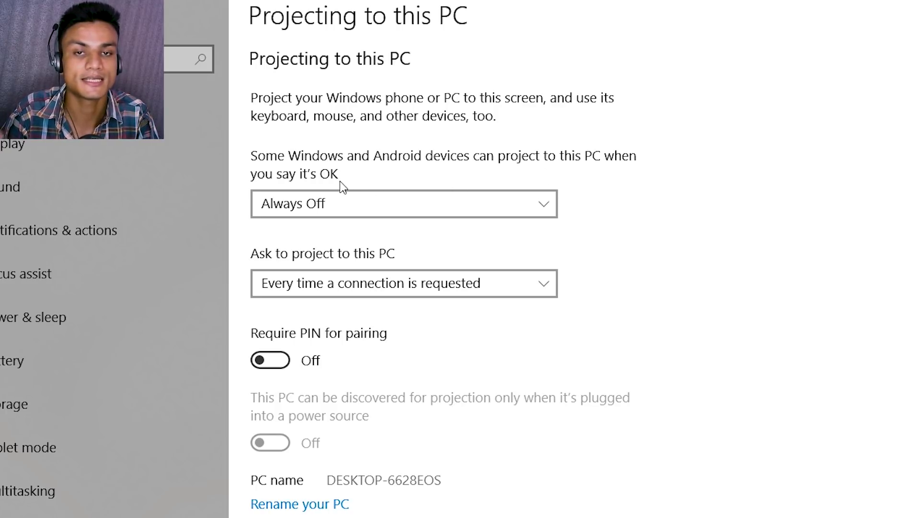
pyautogui.click(365, 205)
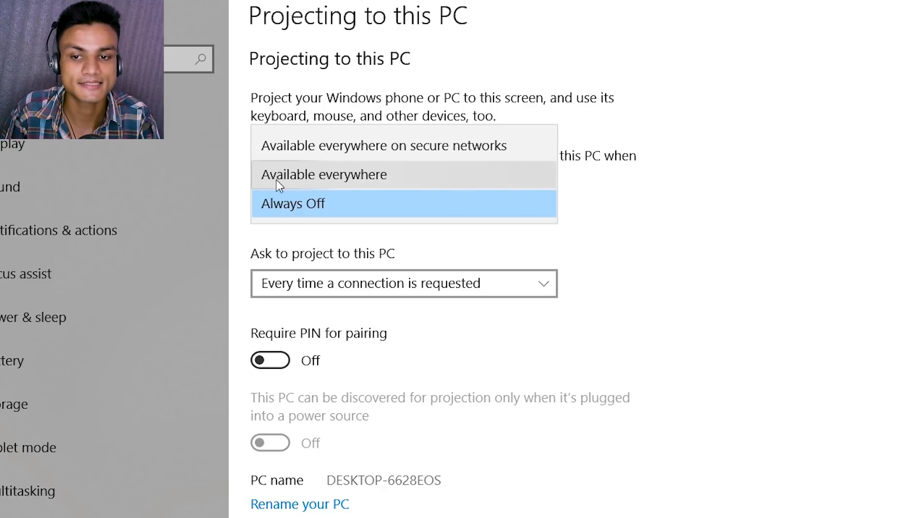
pyautogui.click(338, 175)
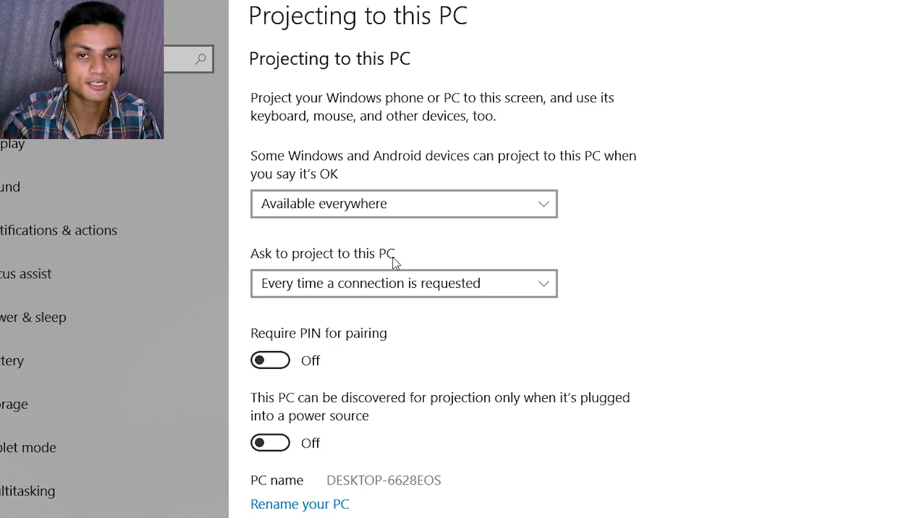
pyautogui.click(353, 286)
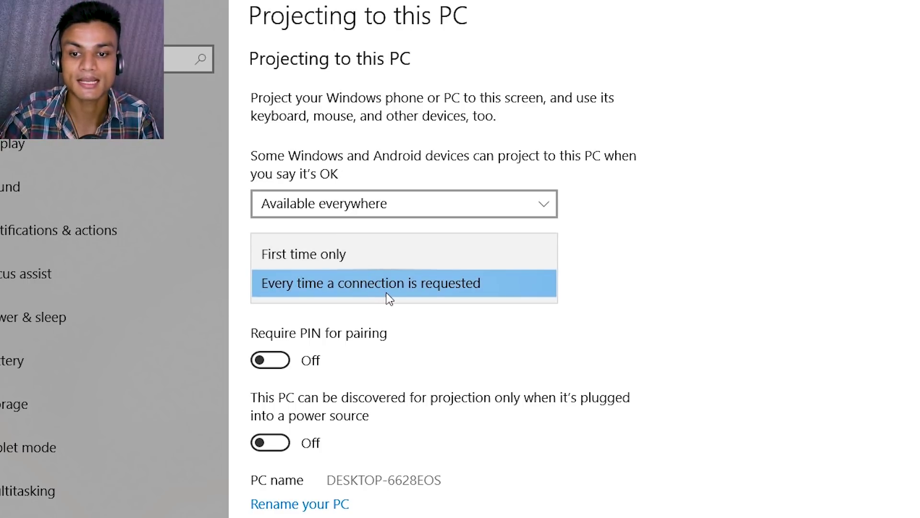
pyautogui.click(332, 283)
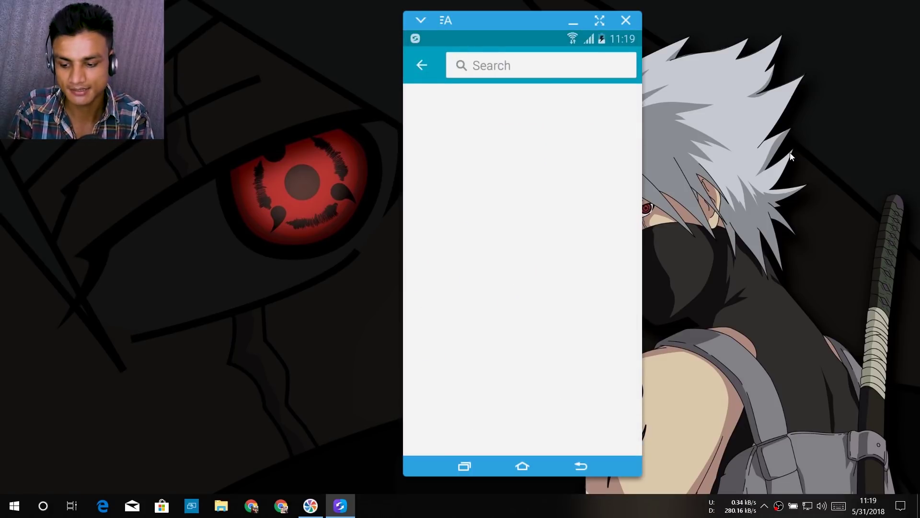
# Search the mirrored phone's settings for "cast" and clear the search text
pyautogui.click(550, 72)
pyautogui.write('cast')
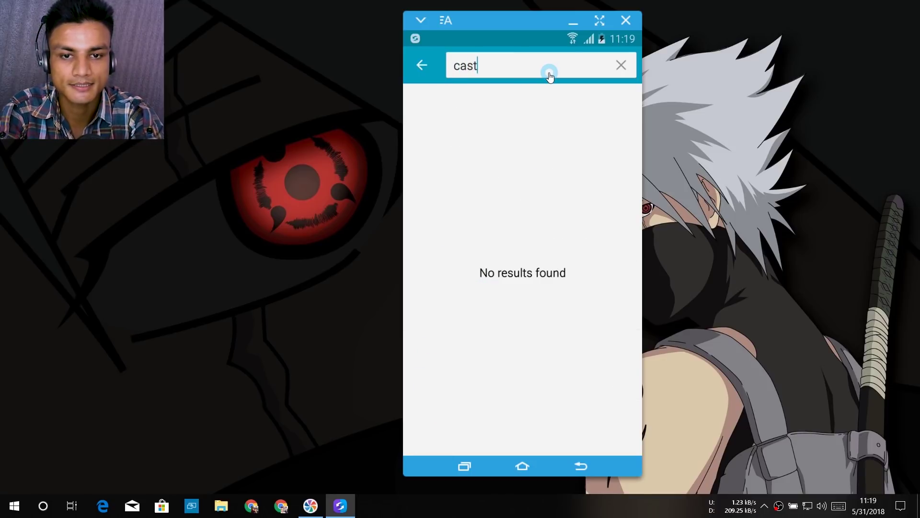
pyautogui.press('BackSpace')
pyautogui.press('BackSpace')
pyautogui.press('BackSpace')
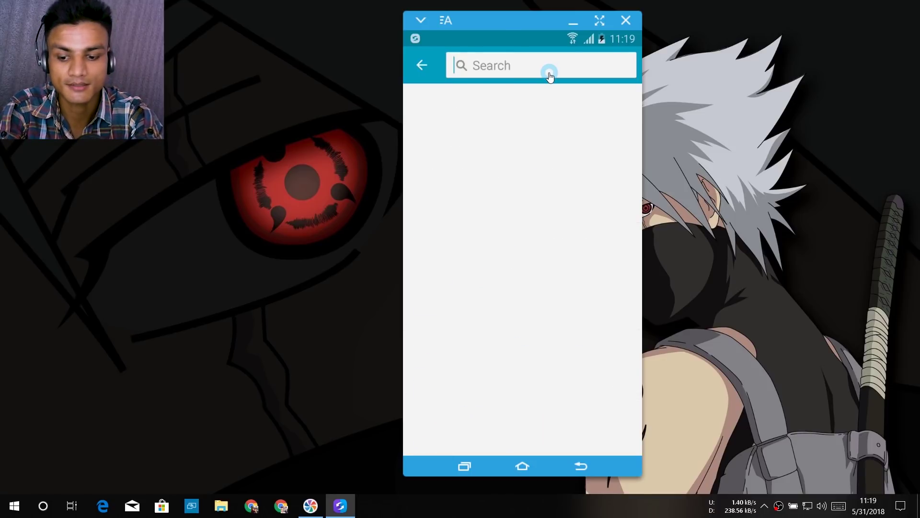
# Search the phone's settings for "screen mirr" to locate the Screen Mirroring option, and clear the search text
pyautogui.write('scr')
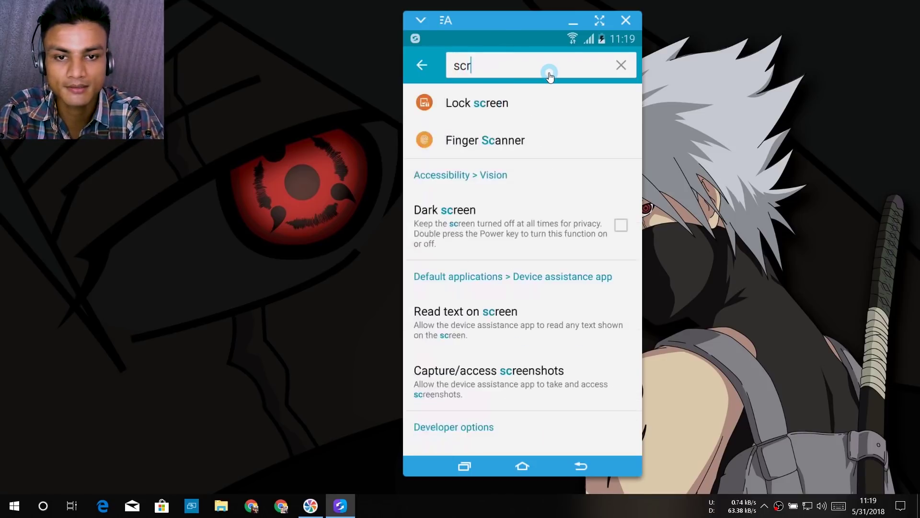
pyautogui.write('een mirr')
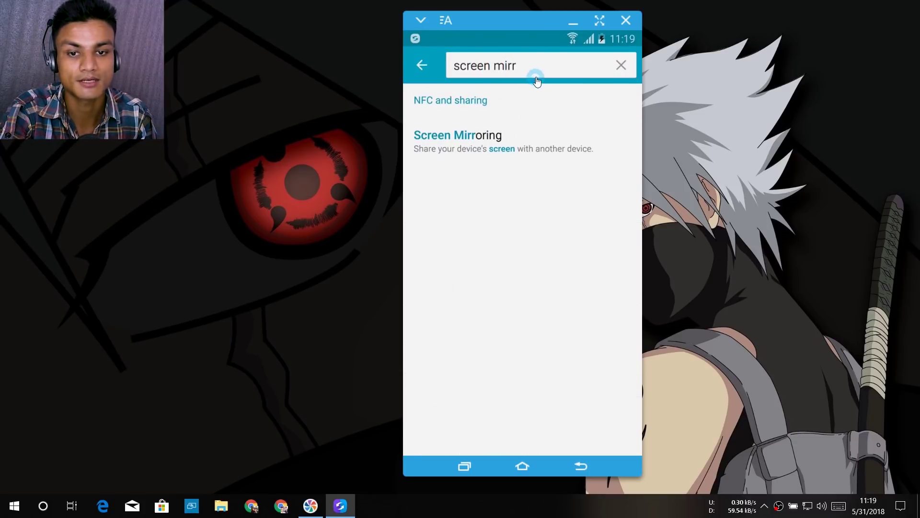
pyautogui.press('BackSpace')
pyautogui.press('BackSpace')
pyautogui.press('BackSpace')
pyautogui.press('BackSpace')
pyautogui.press('BackSpace')
pyautogui.press('BackSpace')
pyautogui.press('BackSpace')
pyautogui.press('BackSpace')
pyautogui.press('BackSpace')
pyautogui.press('BackSpace')
pyautogui.press('BackSpace')
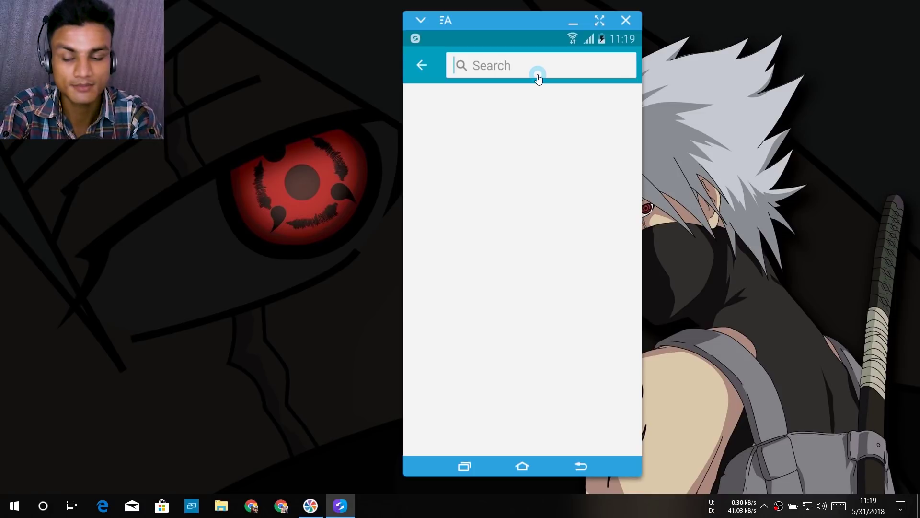
# Search the phone's settings for "smartscreen", and leave Settings for the phone's home screen
pyautogui.write('s')
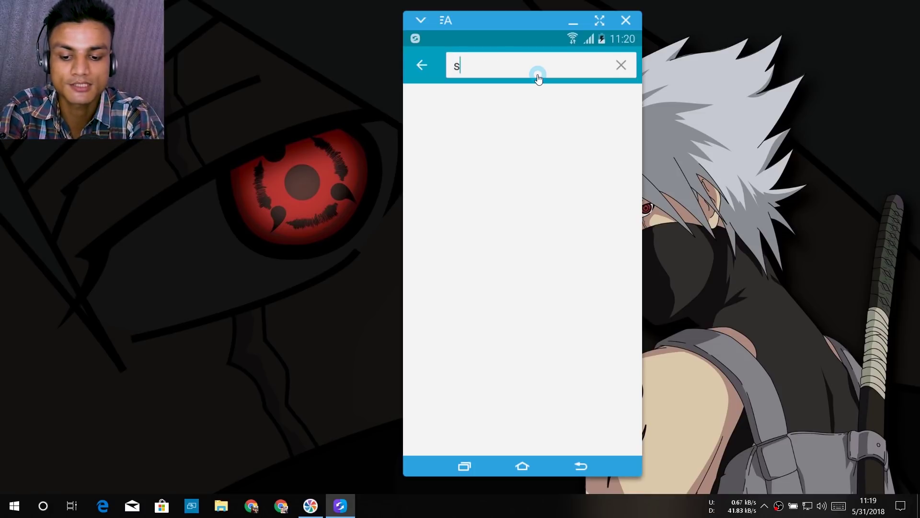
pyautogui.write('martscreen')
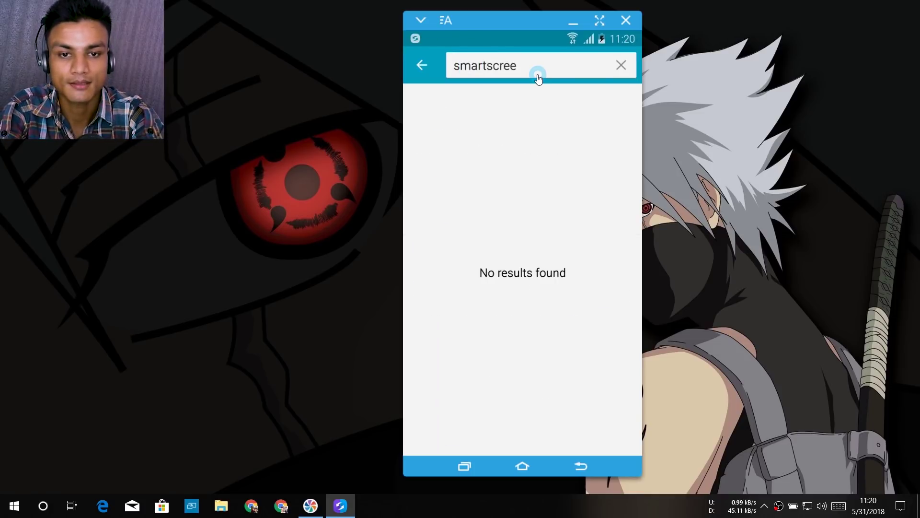
pyautogui.press('BackSpace')
pyautogui.press('BackSpace')
pyautogui.press('BackSpace')
pyautogui.press('BackSpace')
pyautogui.press('BackSpace')
pyautogui.press('BackSpace')
pyautogui.press('BackSpace')
pyautogui.press('BackSpace')
pyautogui.press('BackSpace')
pyautogui.press('BackSpace')
pyautogui.press('BackSpace')
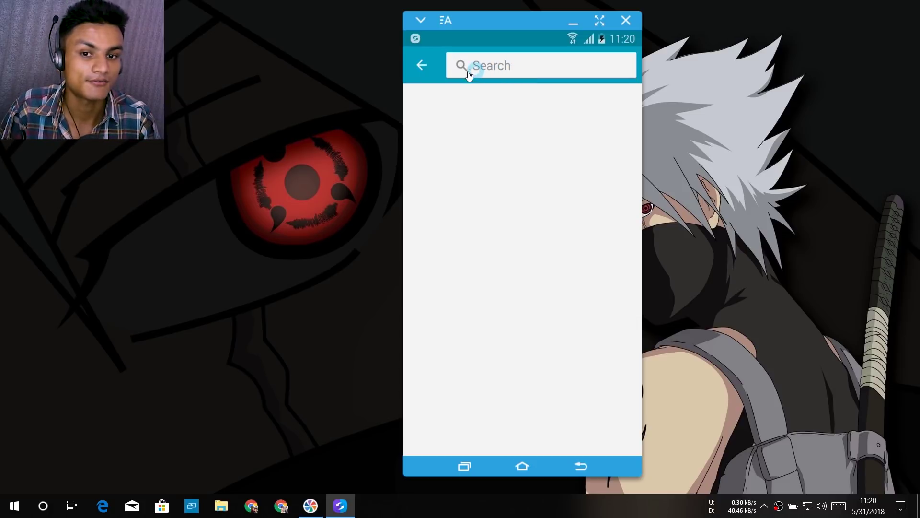
pyautogui.click(422, 67)
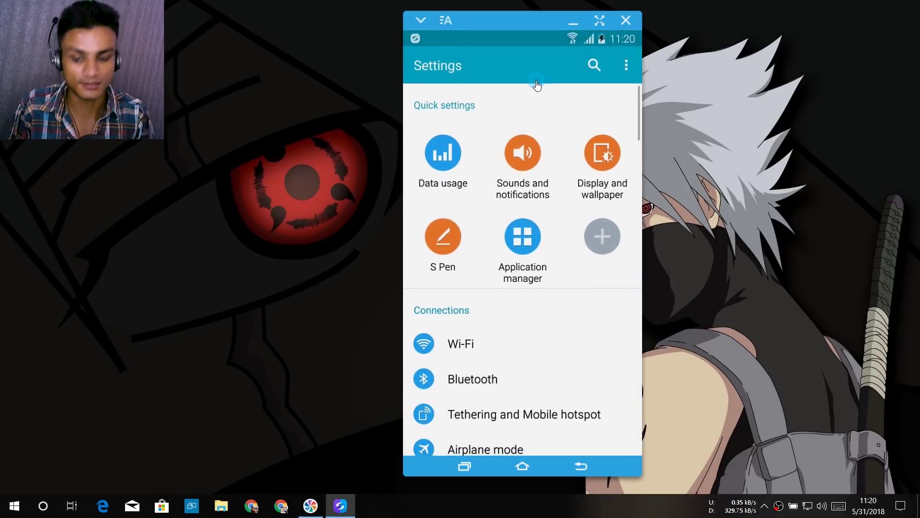
pyautogui.rightClick(537, 85)
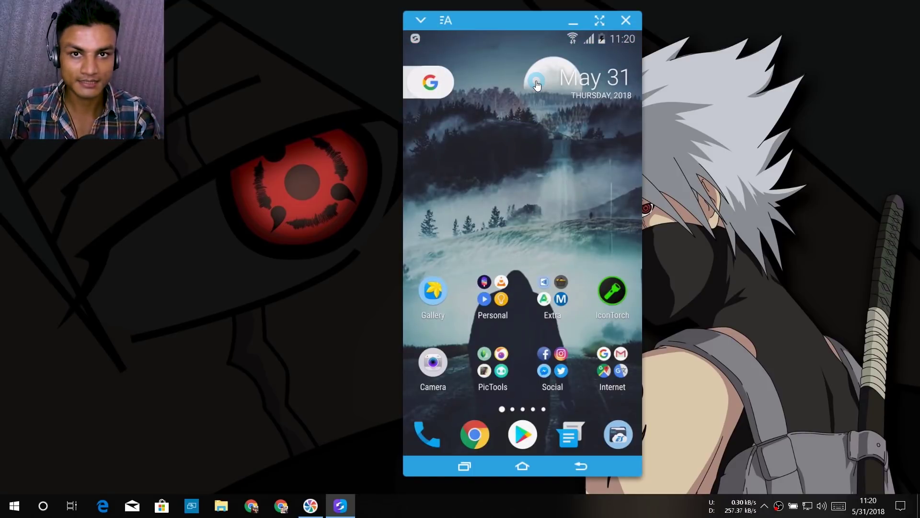